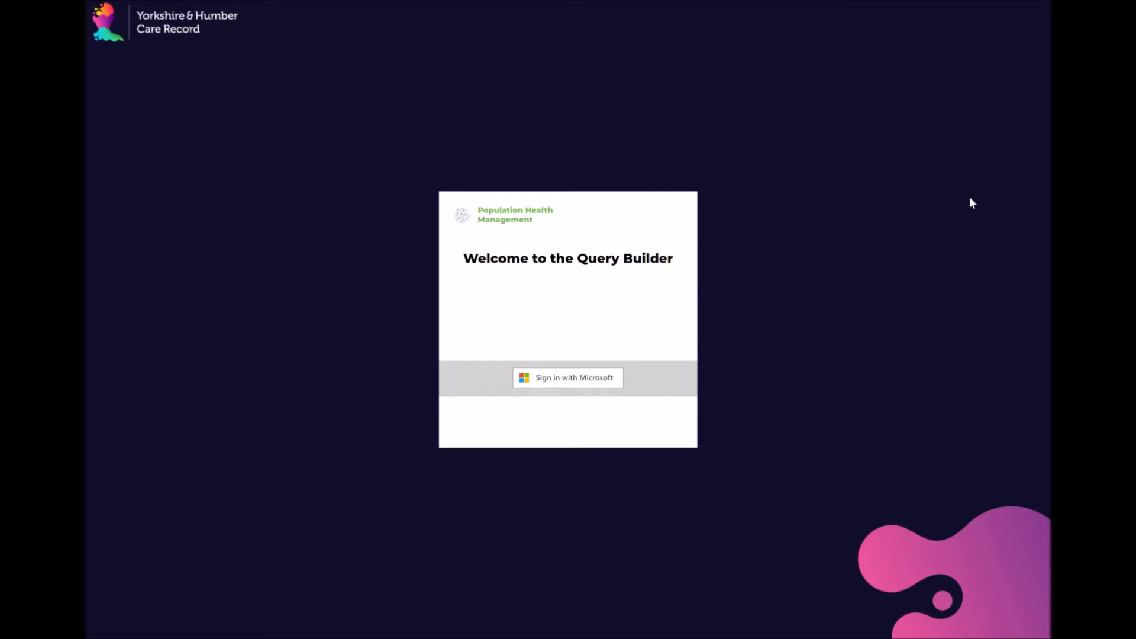
Step: Sign in to the Query Builder with the existing Microsoft account
{"action": "left_click", "coordinate": [591, 379]}
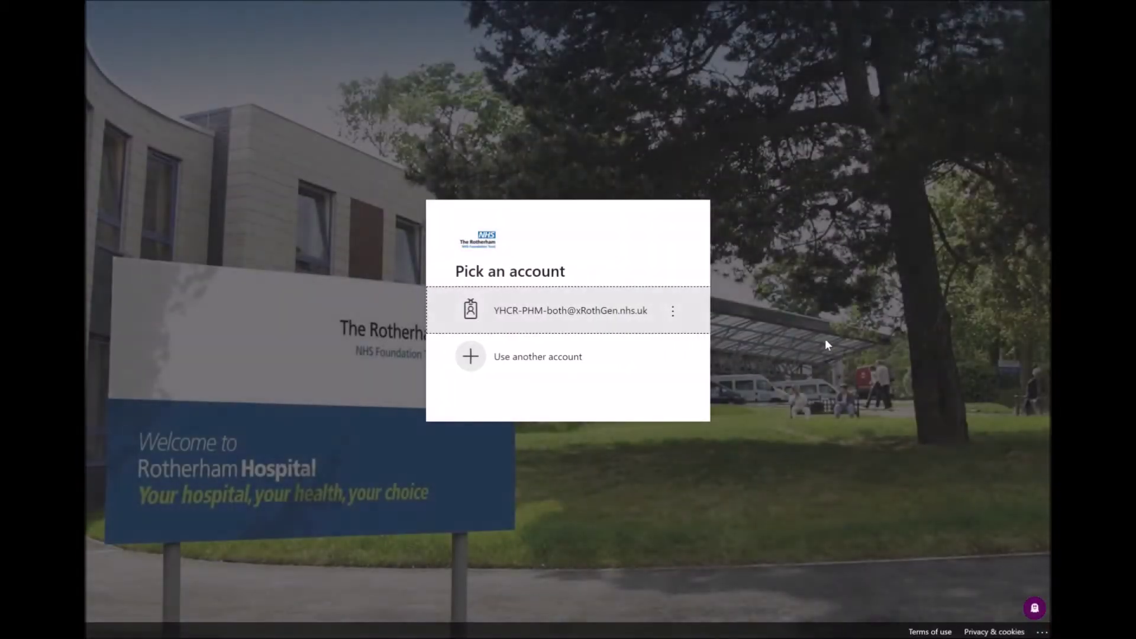
{"action": "left_click", "coordinate": [553, 312]}
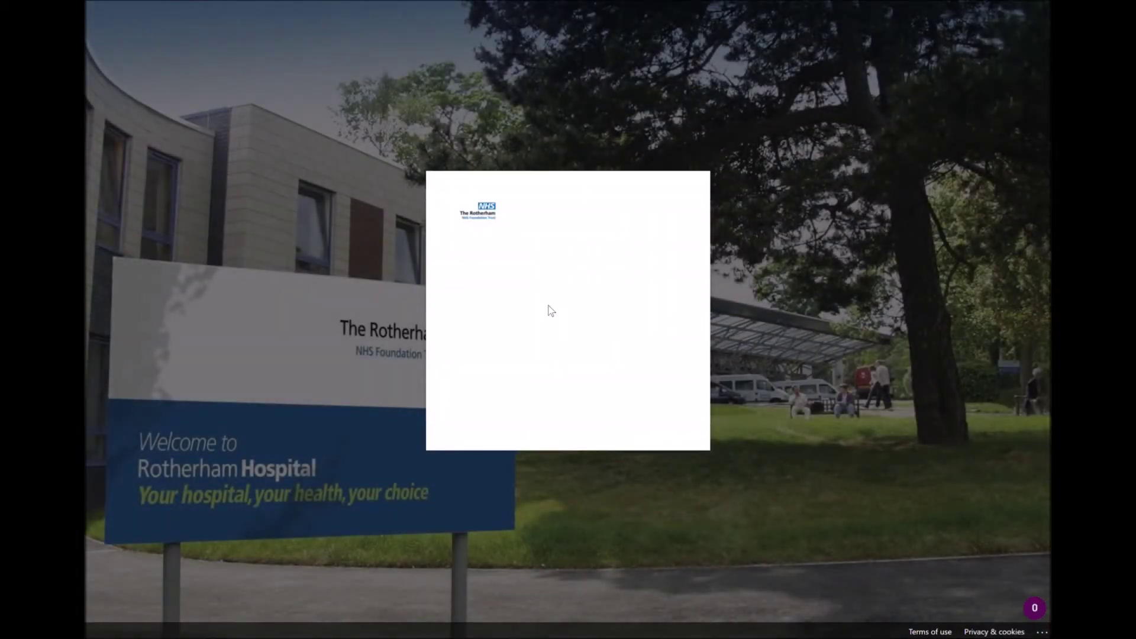
{"action": "left_click", "coordinate": [636, 349]}
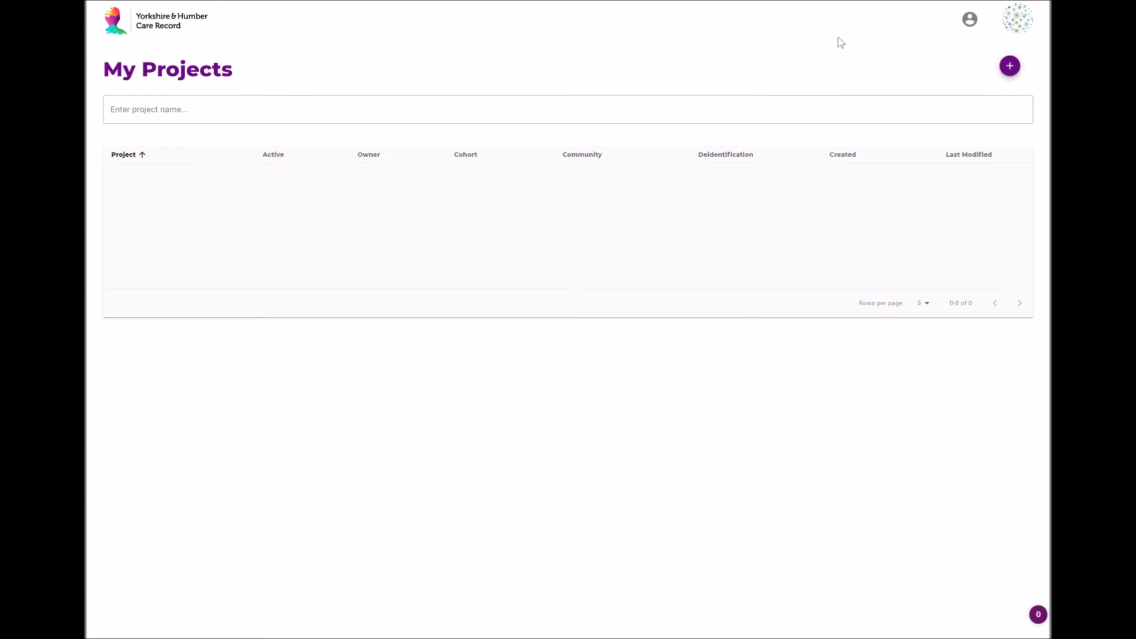
Step: Start a new project named "Living with and beyond cancer" with the description "A description"
{"action": "left_click", "coordinate": [1011, 67]}
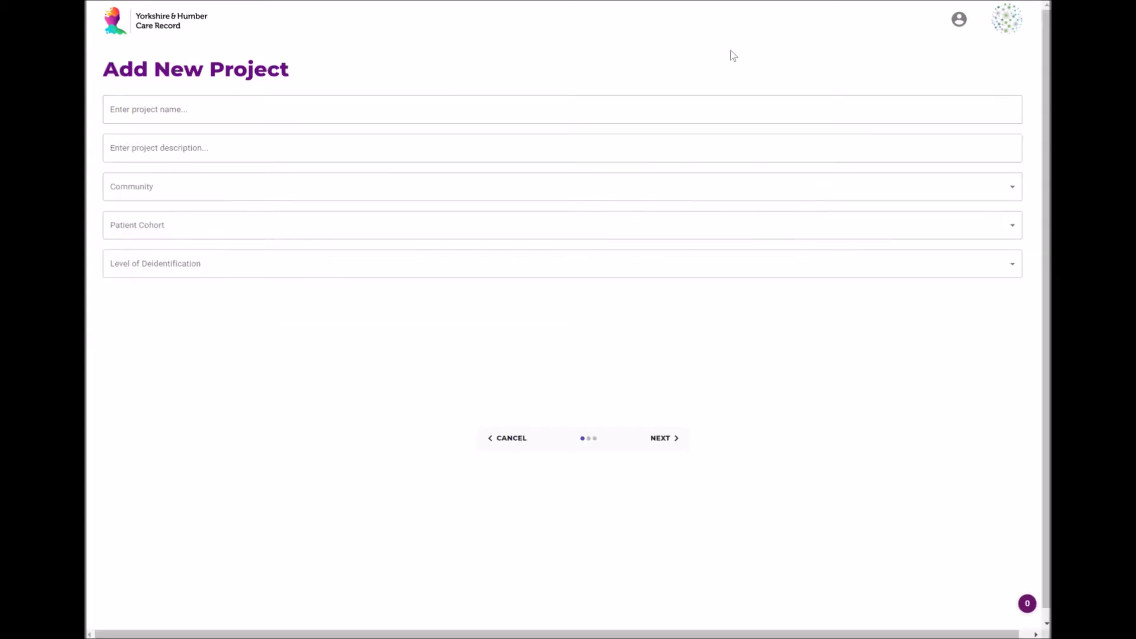
{"action": "left_click", "coordinate": [537, 117]}
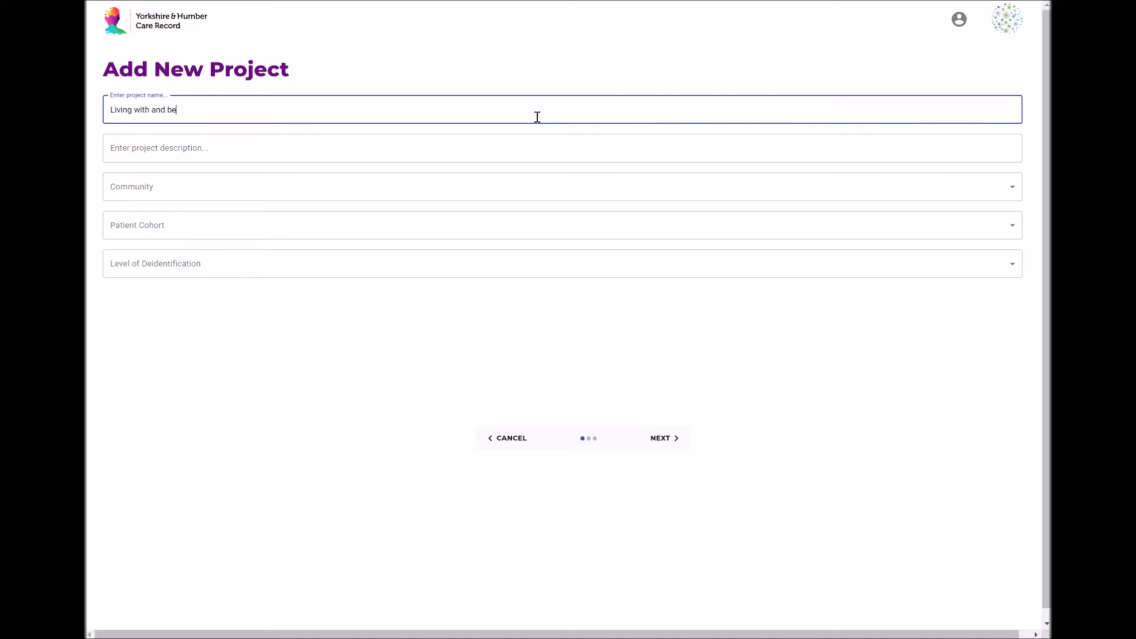
{"action": "key", "text": "Tab"}
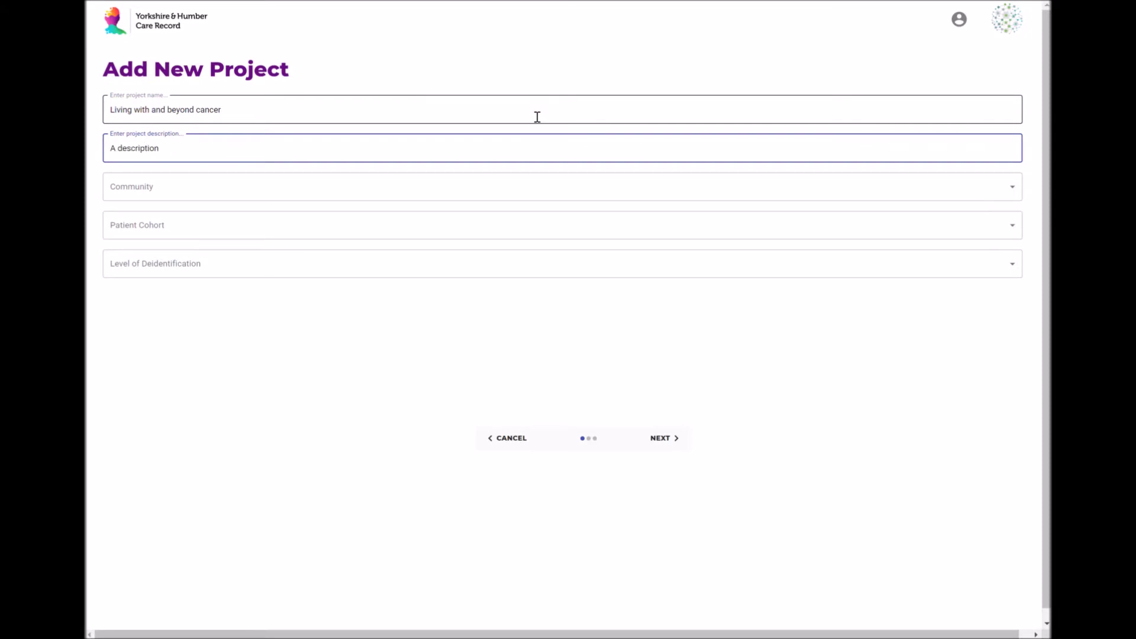
Step: Set the project's community to Rotherham, patient cohort to PHM Test Patients and deidentification level to Pseudonymised, and continue to the dataset stage
{"action": "left_click", "coordinate": [1015, 188]}
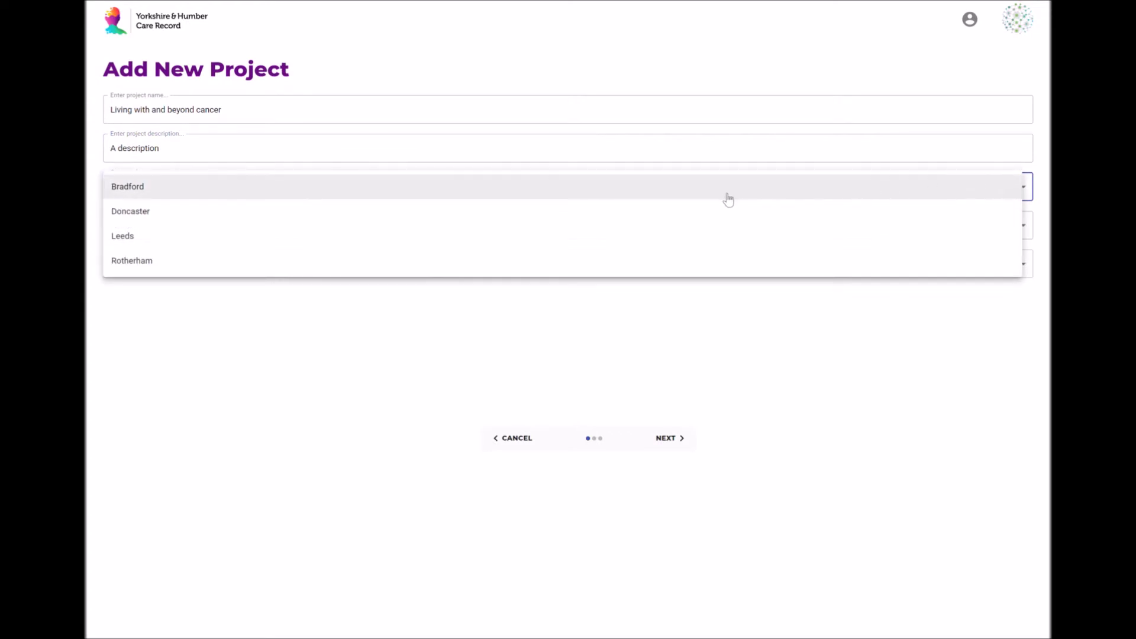
{"action": "left_click", "coordinate": [582, 264]}
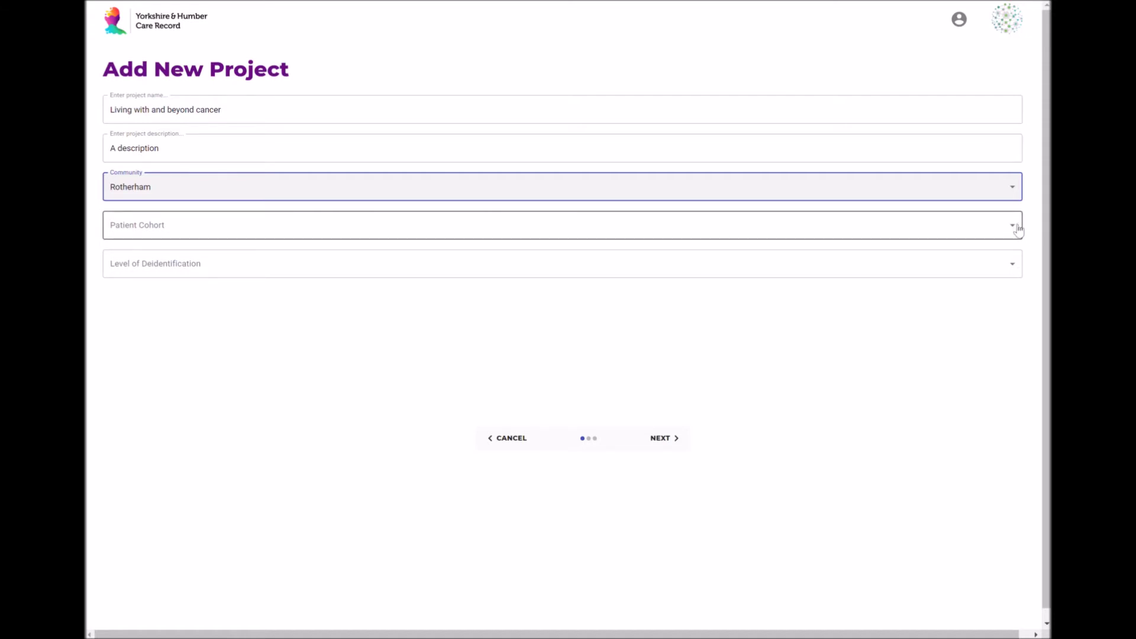
{"action": "left_click", "coordinate": [1018, 230]}
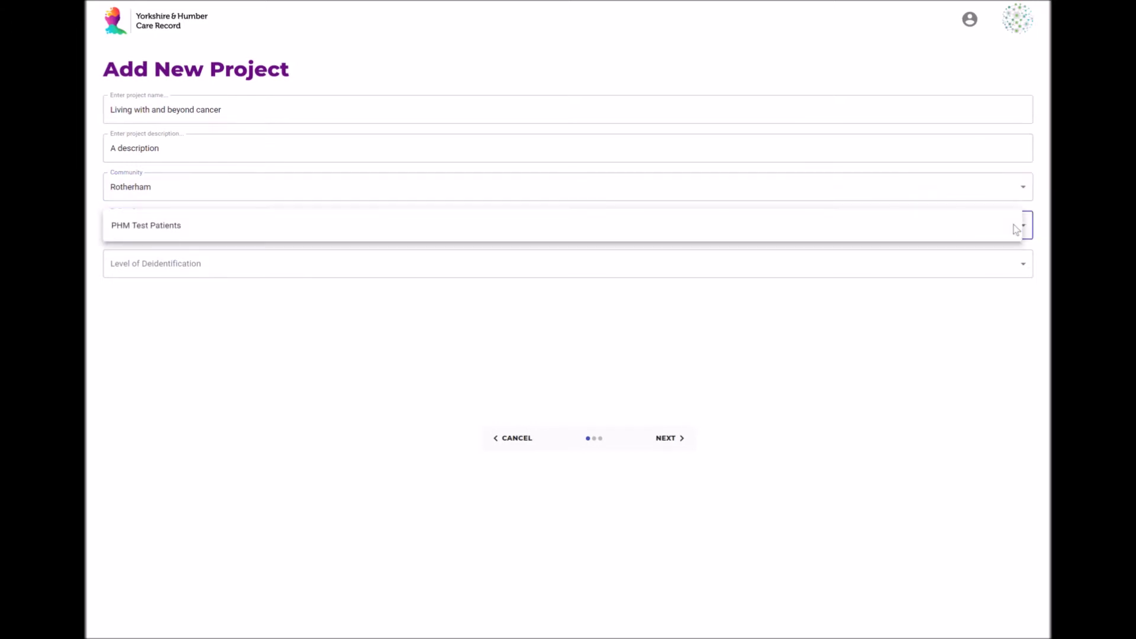
{"action": "left_click", "coordinate": [168, 228]}
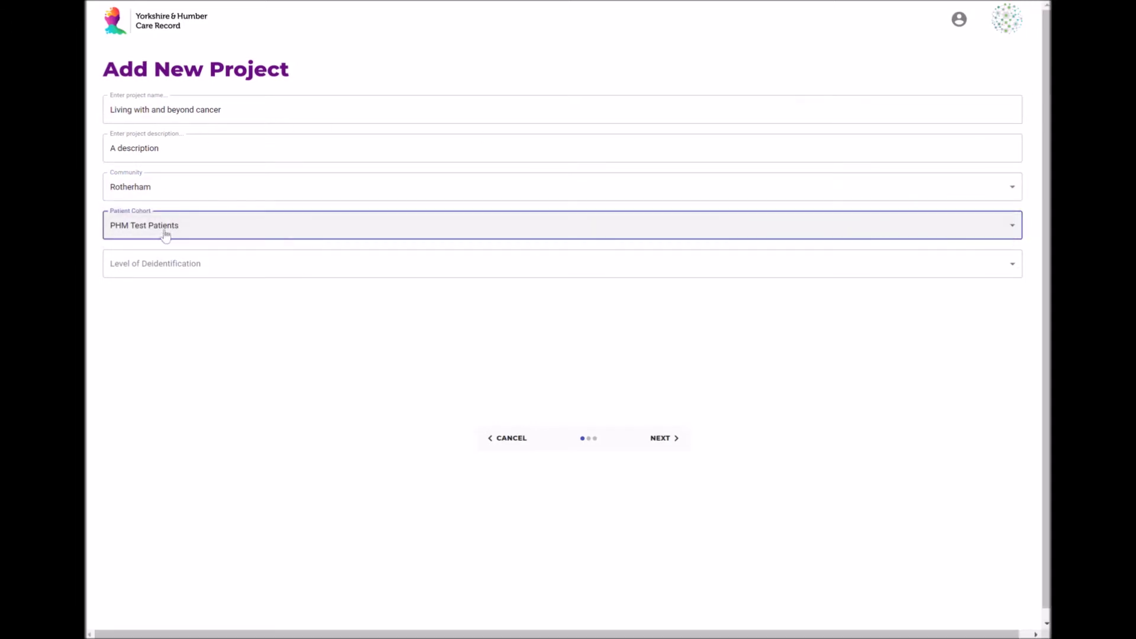
{"action": "left_click", "coordinate": [1017, 271]}
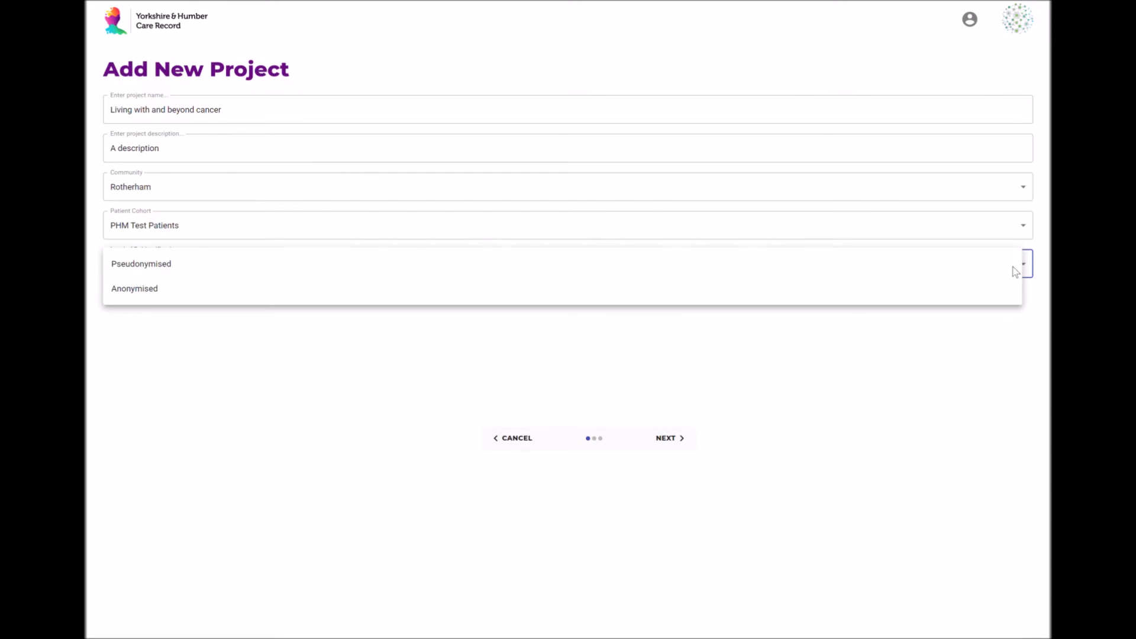
{"action": "left_click", "coordinate": [927, 270]}
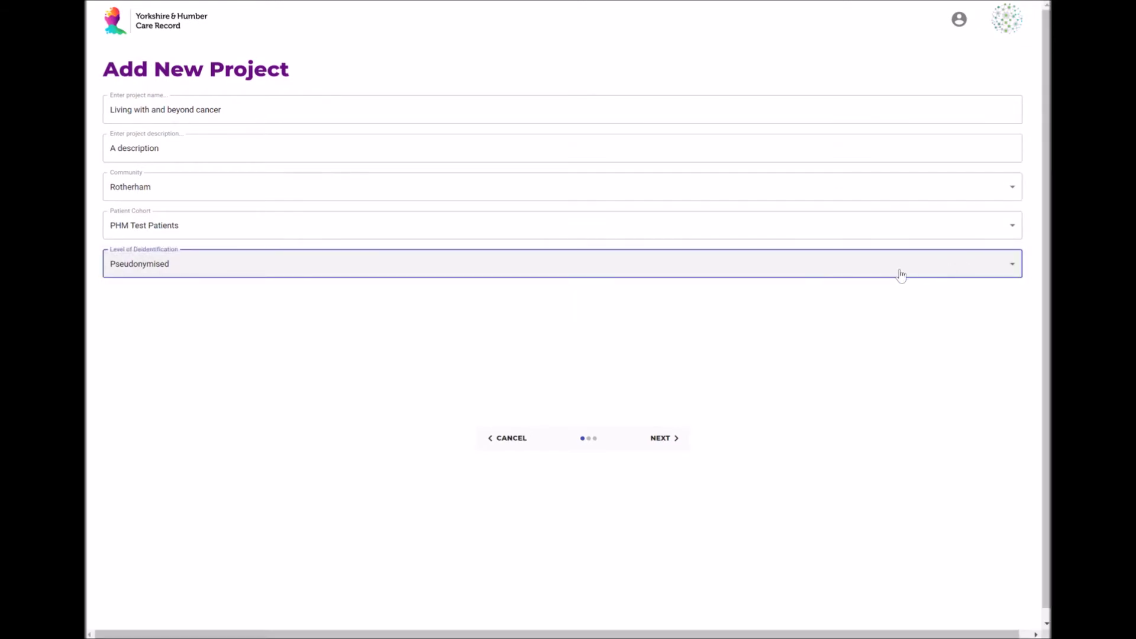
{"action": "left_click", "coordinate": [662, 441]}
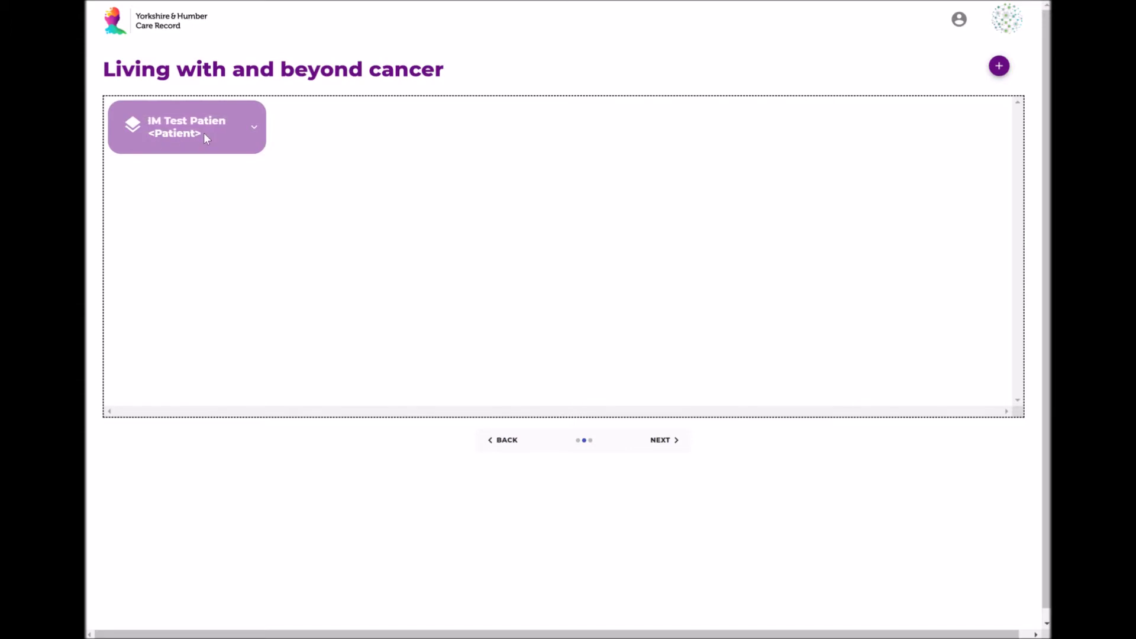
Step: Add a dataset named "GP Referrals" with the ReferralRequest resource and link it to the PHM Test Patients dataset
{"action": "left_click", "coordinate": [1006, 71]}
{"action": "left_click", "coordinate": [597, 294]}
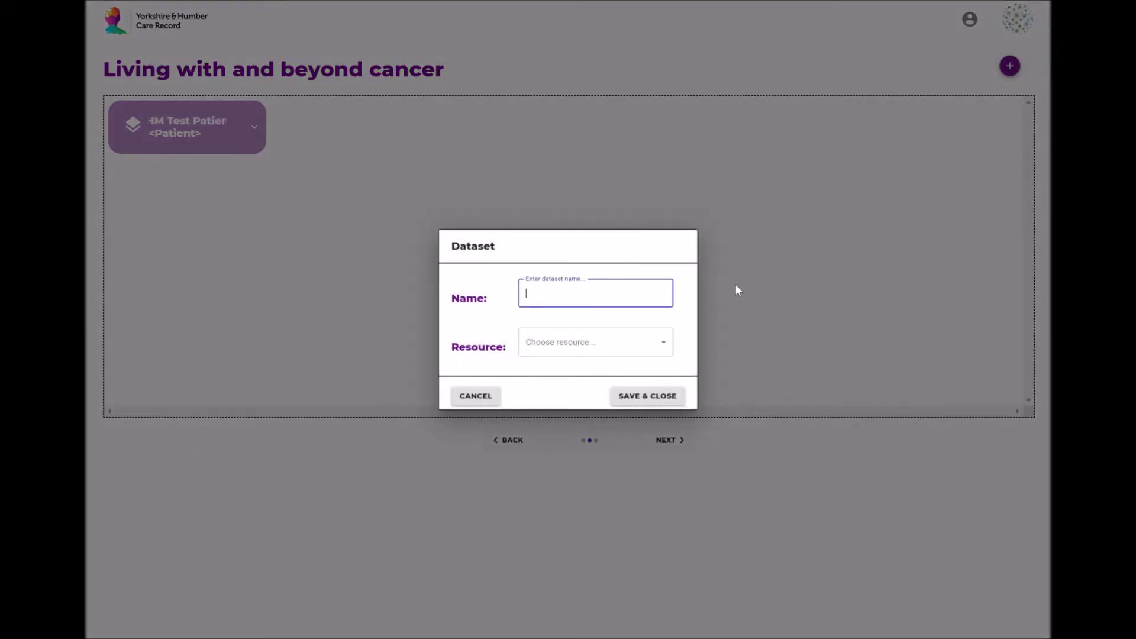
{"action": "type", "text": "Gp"}
{"action": "key", "text": "BackSpace"}
{"action": "type", "text": "P Referrals"}
{"action": "key", "text": "Tab"}
{"action": "left_click", "coordinate": [664, 348]}
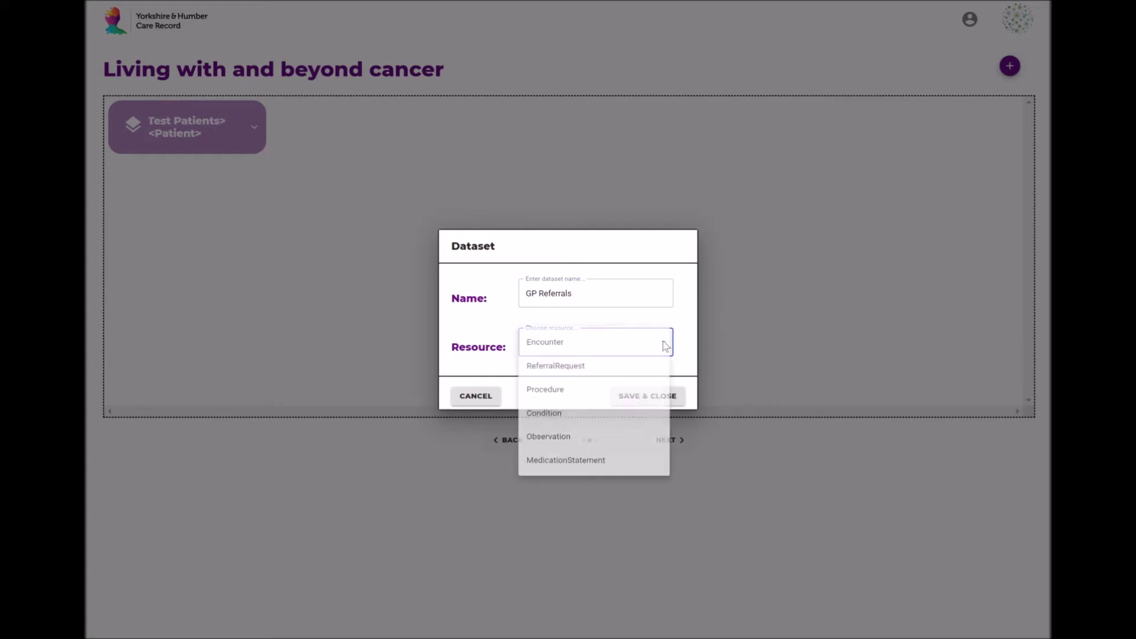
{"action": "left_click", "coordinate": [603, 368]}
{"action": "left_click", "coordinate": [659, 400]}
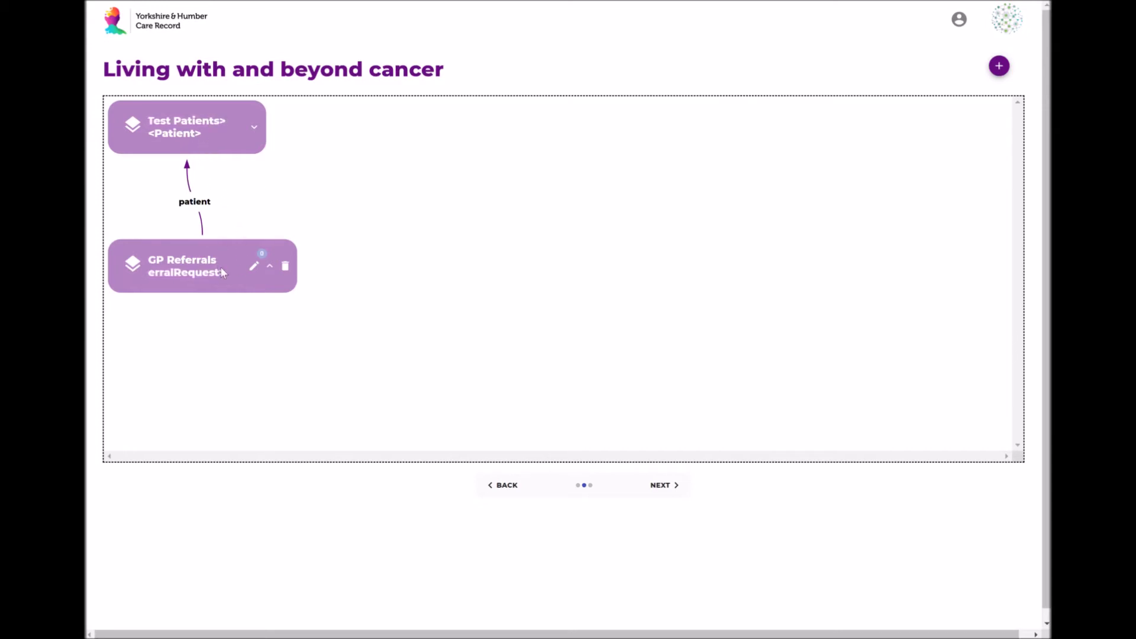
Step: Define a filter condition for the GP Referrals dataset on the authored-on parameter with the Greater than operator
{"action": "left_click", "coordinate": [259, 268]}
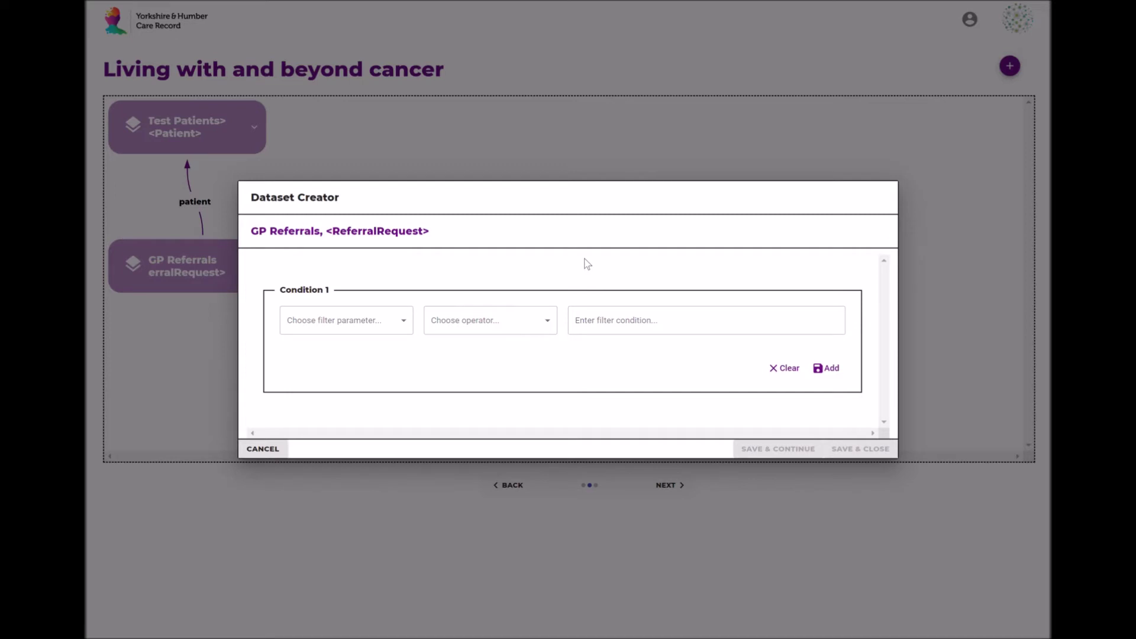
{"action": "left_click", "coordinate": [405, 323]}
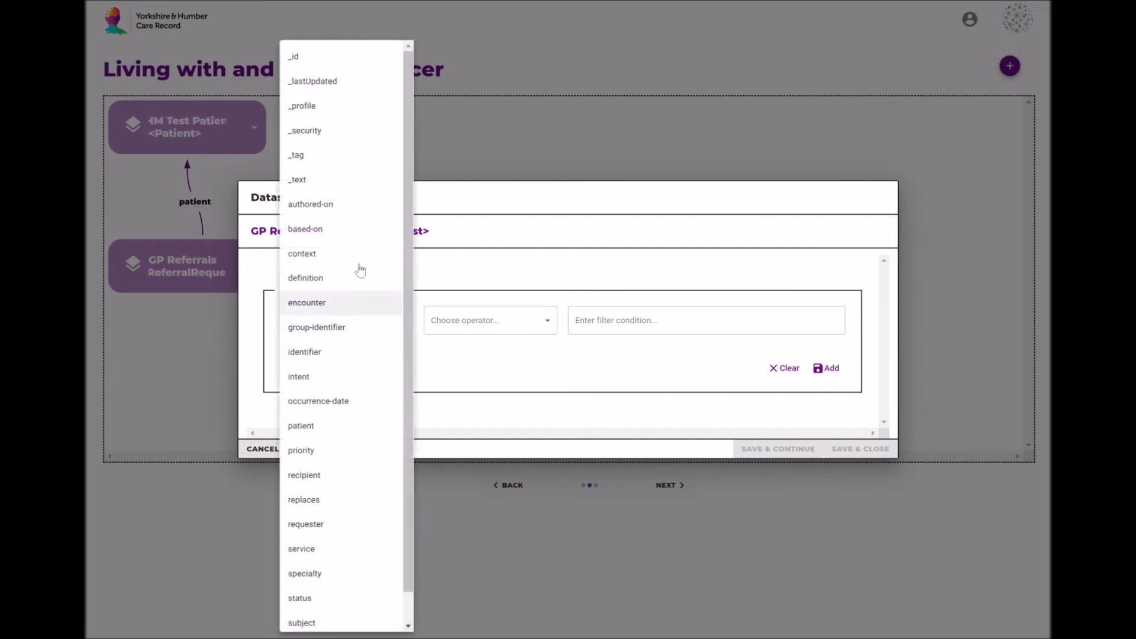
{"action": "left_click", "coordinate": [331, 205]}
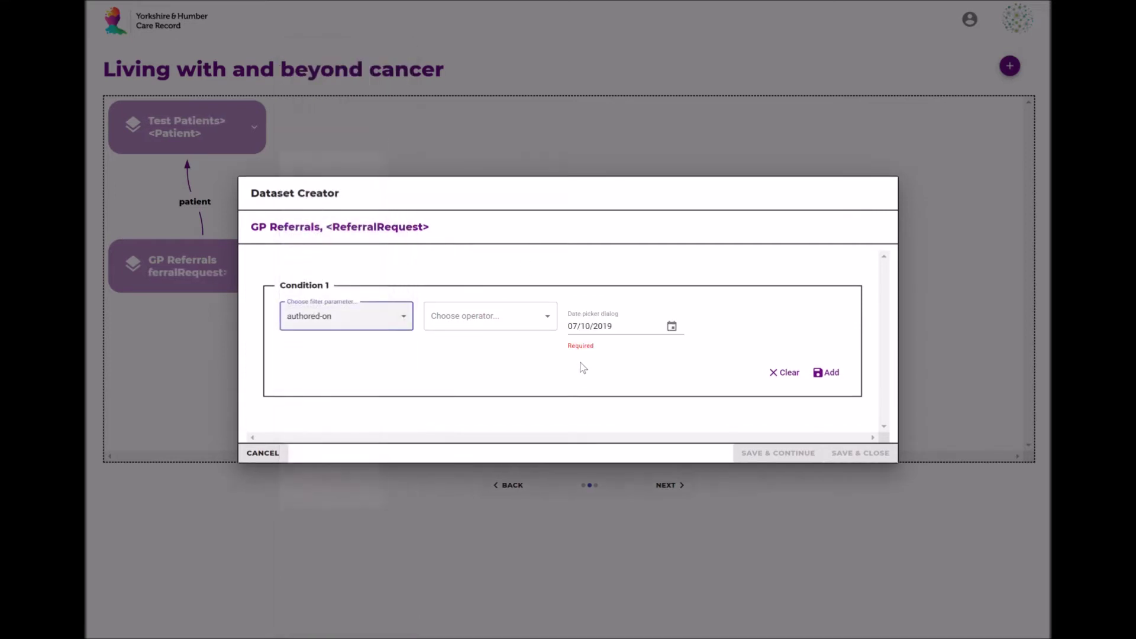
{"action": "left_click", "coordinate": [554, 324]}
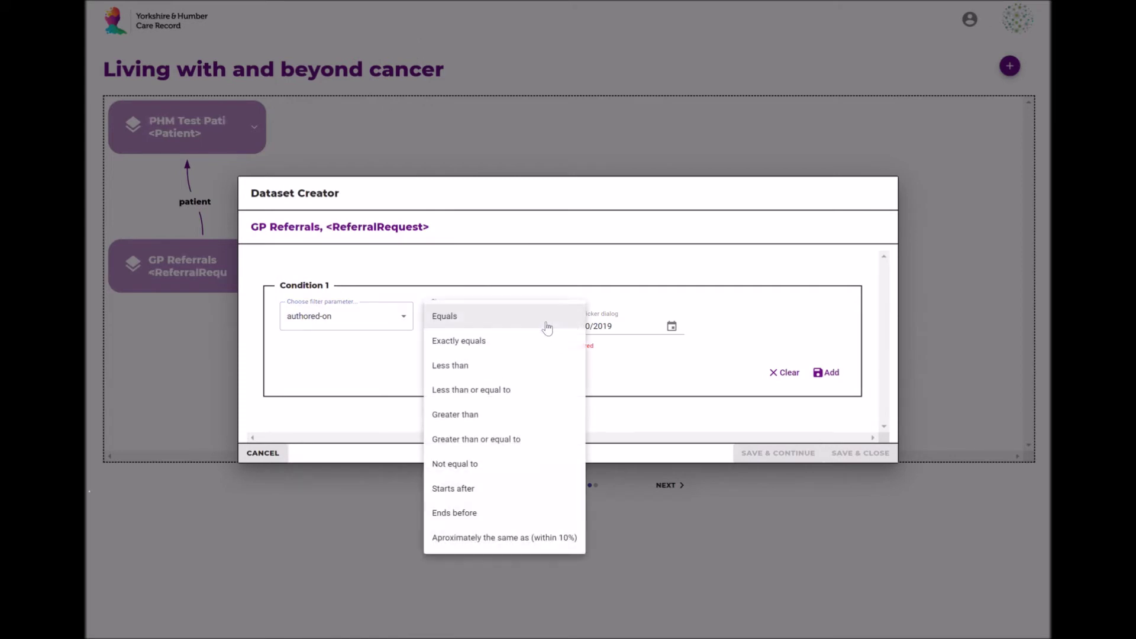
{"action": "left_click", "coordinate": [487, 413]}
Step: Set the condition's date to 01/01/2019, add the condition and save the GP Referrals dataset
{"action": "left_click", "coordinate": [672, 326]}
{"action": "left_click", "coordinate": [506, 272]}
{"action": "left_click", "coordinate": [507, 272]}
{"action": "left_click", "coordinate": [507, 273]}
{"action": "left_click", "coordinate": [506, 272]}
{"action": "left_click", "coordinate": [506, 273]}
{"action": "left_click", "coordinate": [507, 272]}
{"action": "left_click", "coordinate": [506, 273]}
{"action": "left_click", "coordinate": [507, 272]}
{"action": "left_click", "coordinate": [507, 273]}
{"action": "left_click", "coordinate": [548, 308]}
{"action": "left_click", "coordinate": [627, 423]}
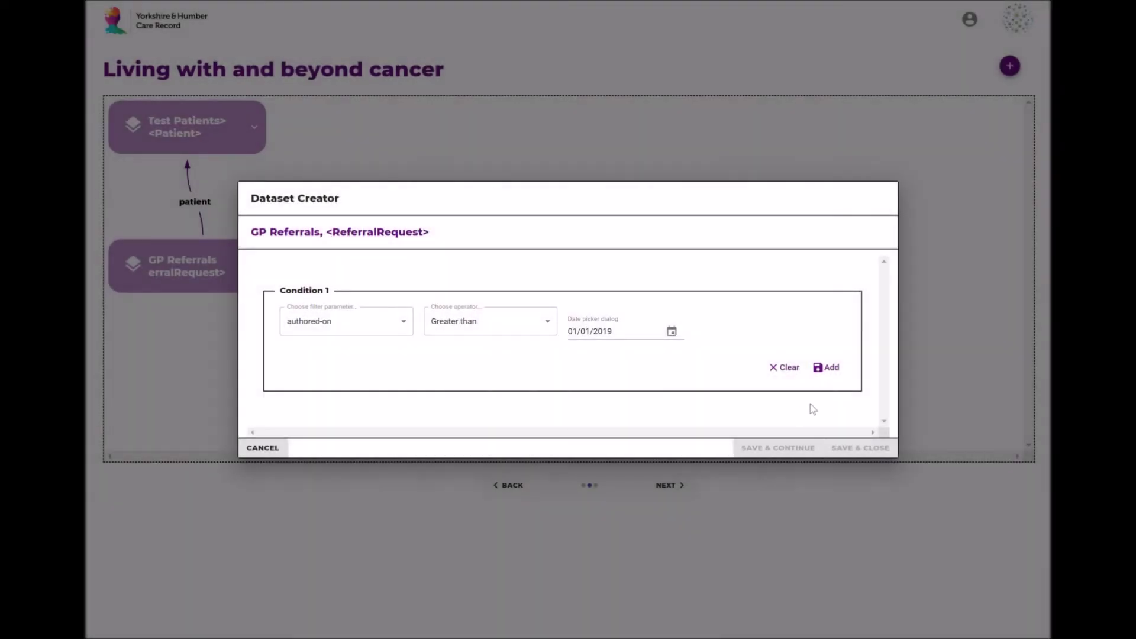
{"action": "left_click", "coordinate": [829, 368]}
{"action": "left_click", "coordinate": [885, 489]}
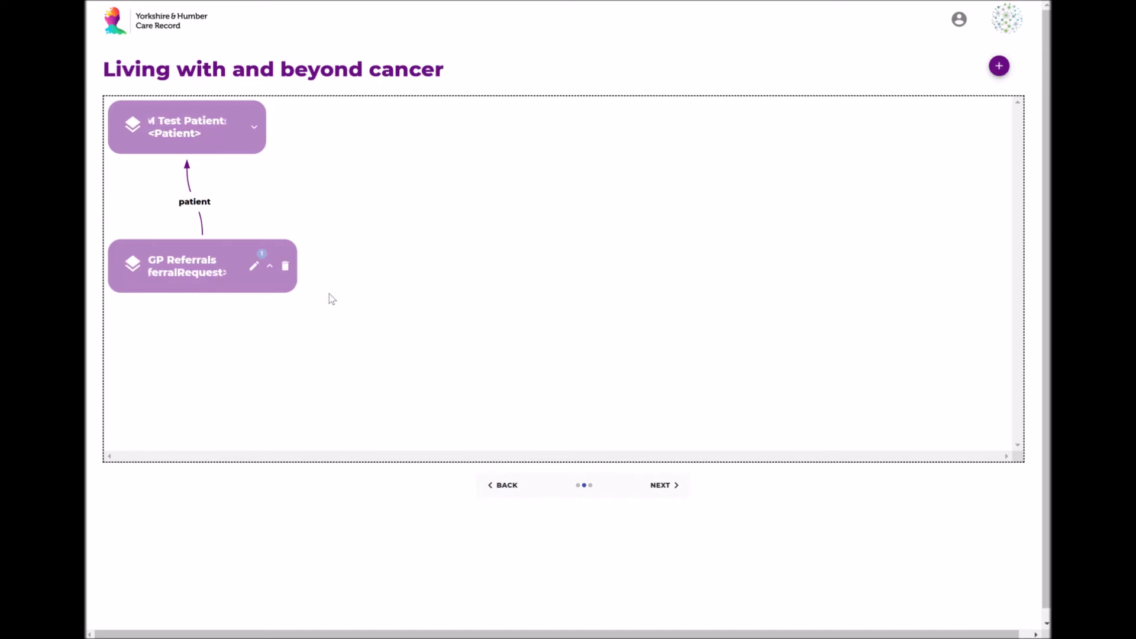
Step: Add a dataset named "Consultations" with the Encounter resource and link it to the GP Referrals dataset
{"action": "left_click", "coordinate": [1000, 66]}
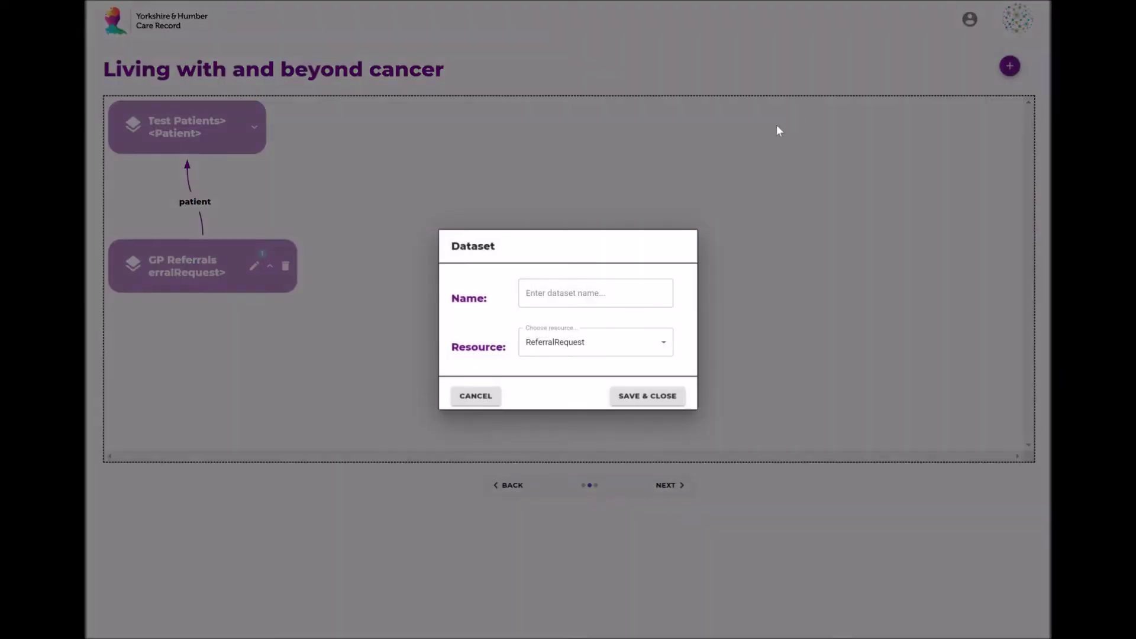
{"action": "left_click", "coordinate": [594, 294]}
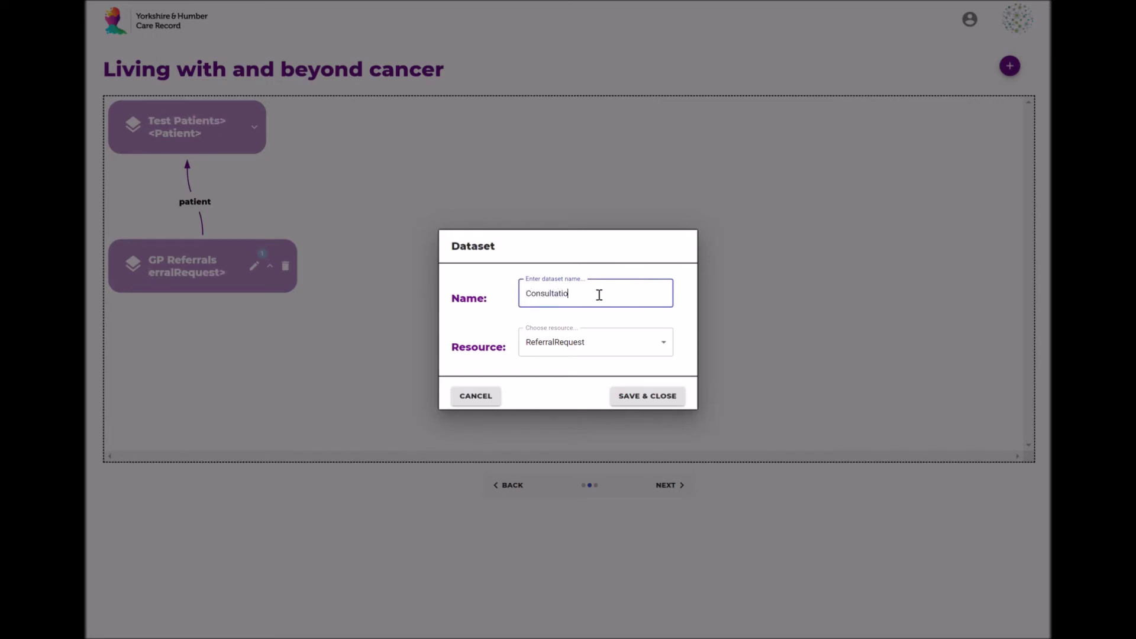
{"action": "left_click", "coordinate": [664, 343]}
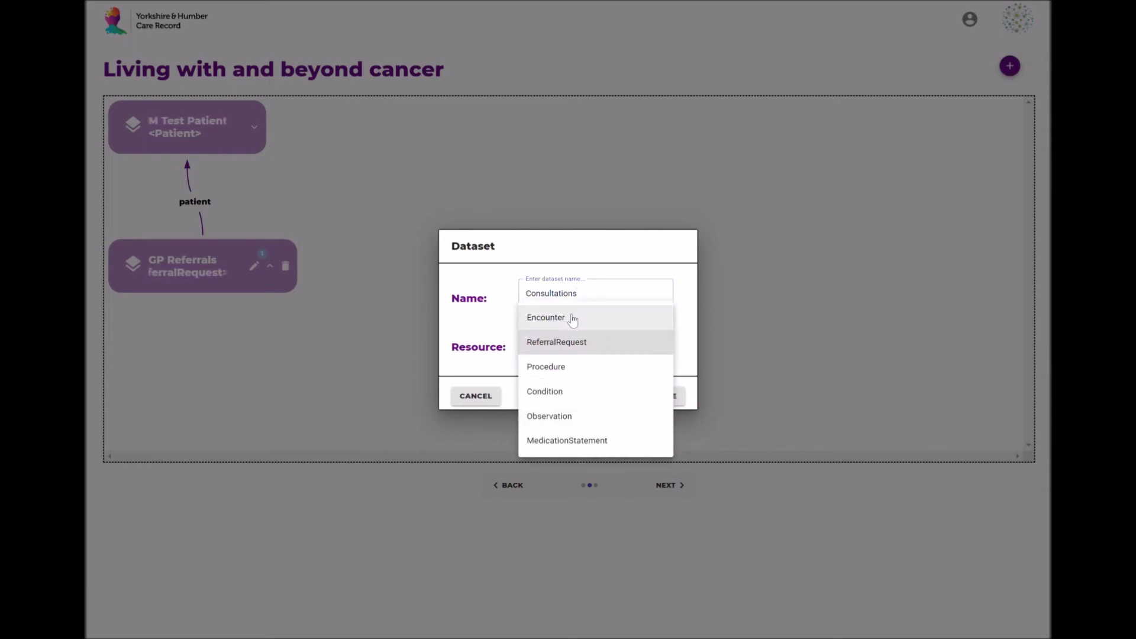
{"action": "left_click", "coordinate": [564, 317]}
{"action": "left_click", "coordinate": [667, 398]}
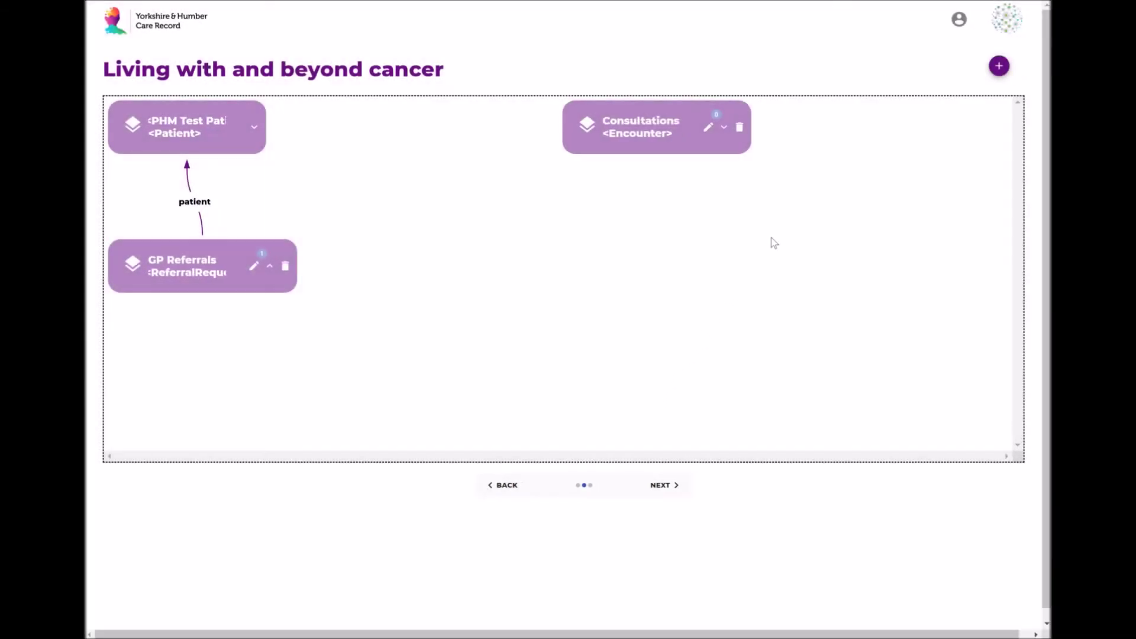
{"action": "left_click_drag", "start_coordinate": [669, 127], "coordinate": [205, 259]}
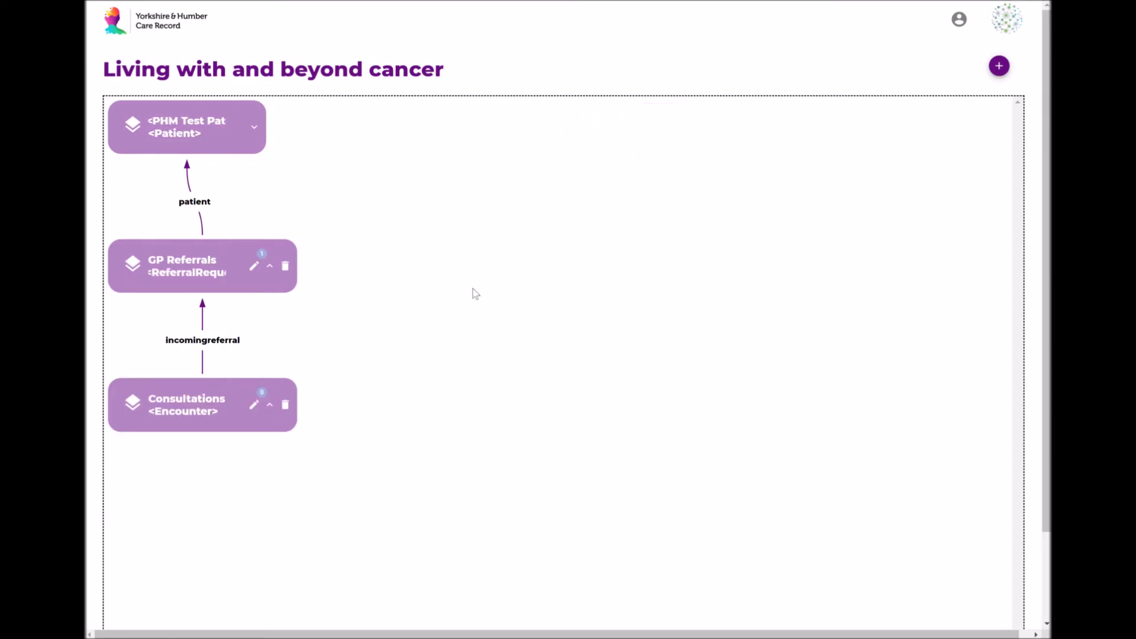
Step: Add a dataset named "Treatments" with the Procedure resource to the project
{"action": "left_click", "coordinate": [999, 66]}
{"action": "left_click", "coordinate": [589, 303]}
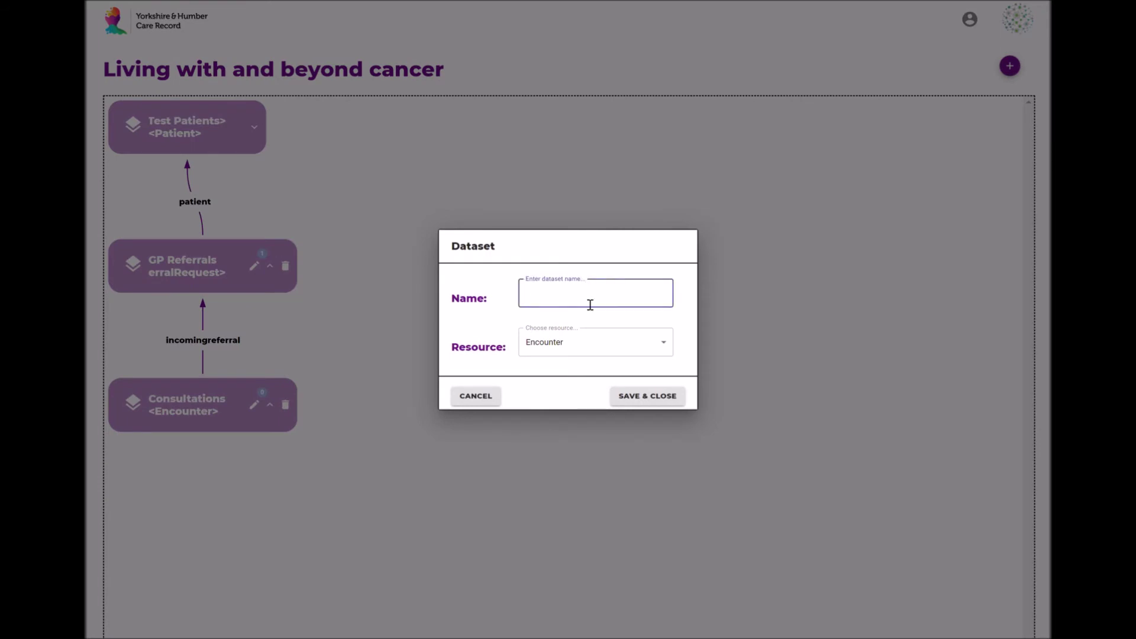
{"action": "type", "text": "ent"}
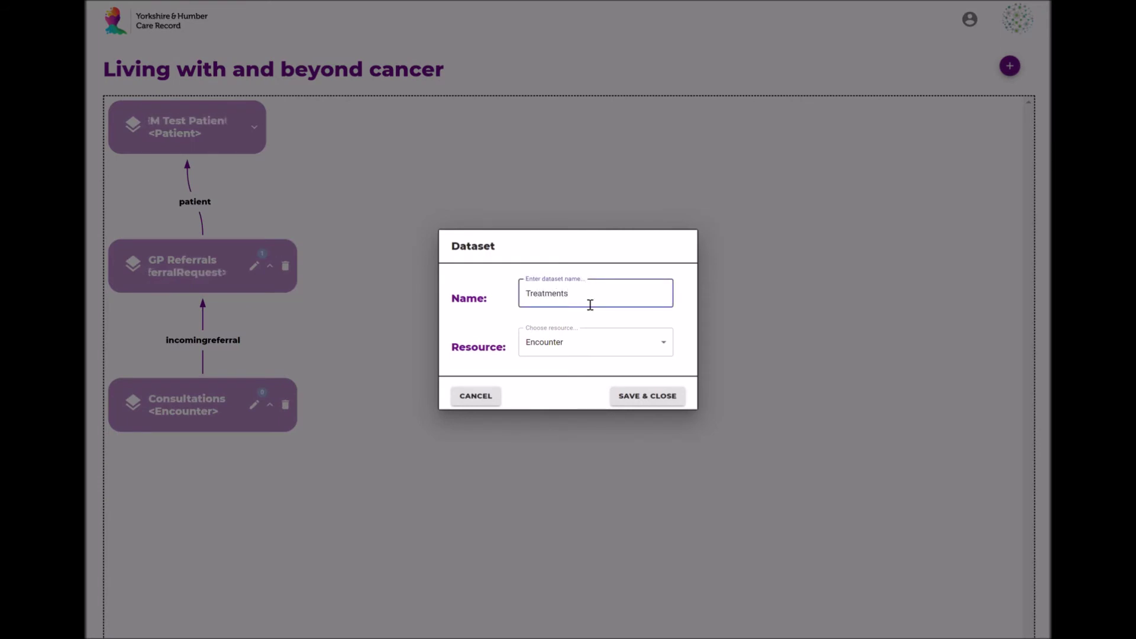
{"action": "type", "text": "s"}
{"action": "left_click", "coordinate": [651, 346]}
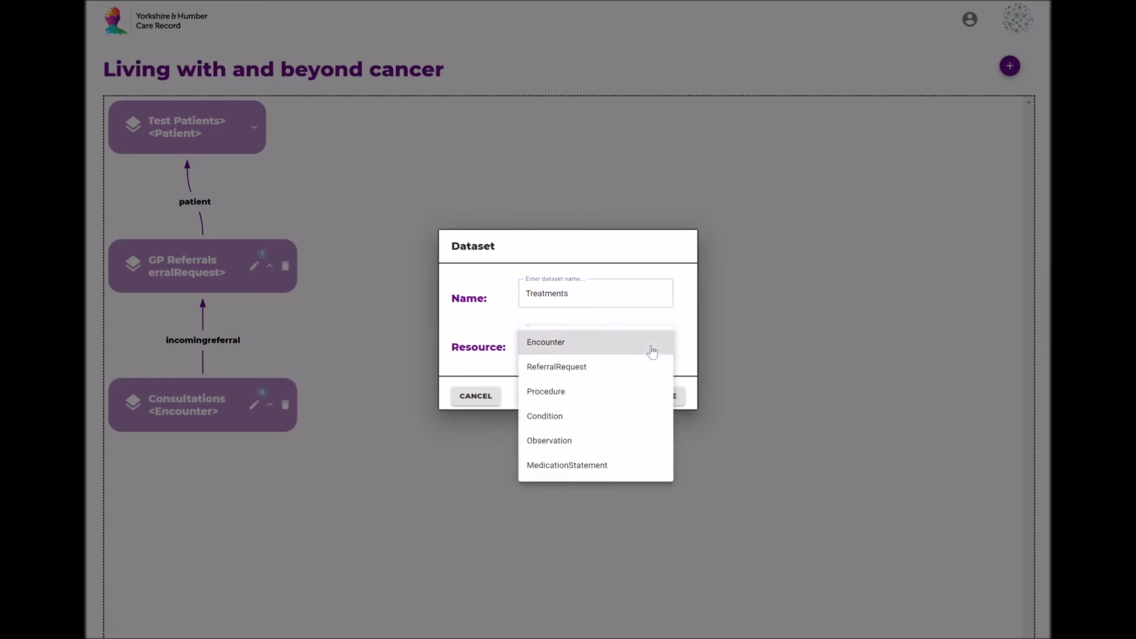
{"action": "left_click", "coordinate": [582, 396]}
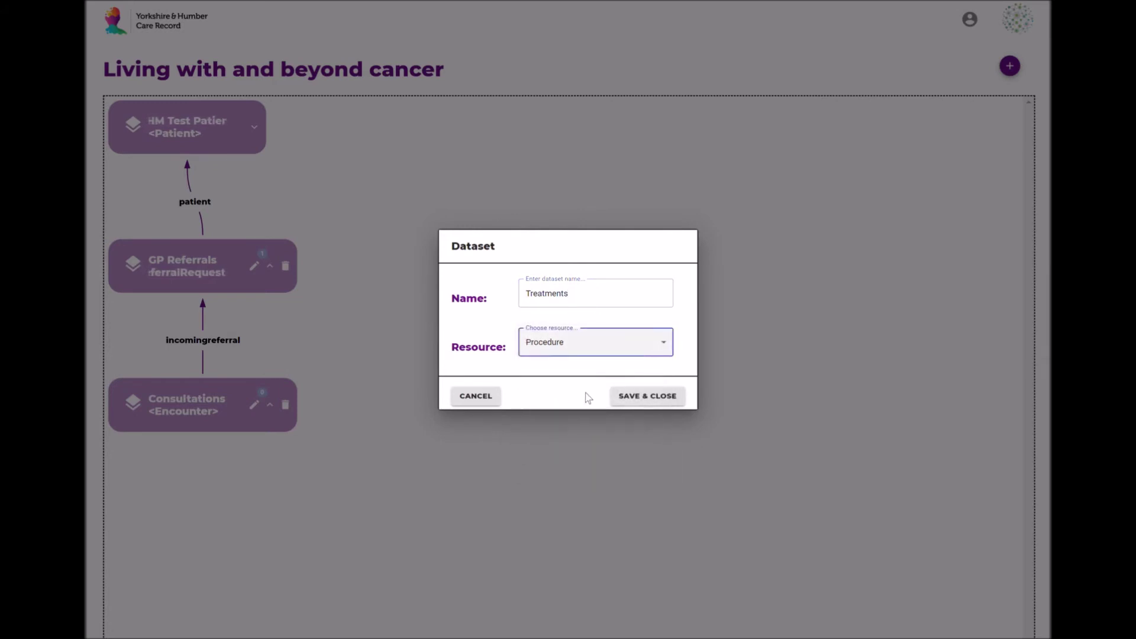
{"action": "left_click", "coordinate": [649, 397]}
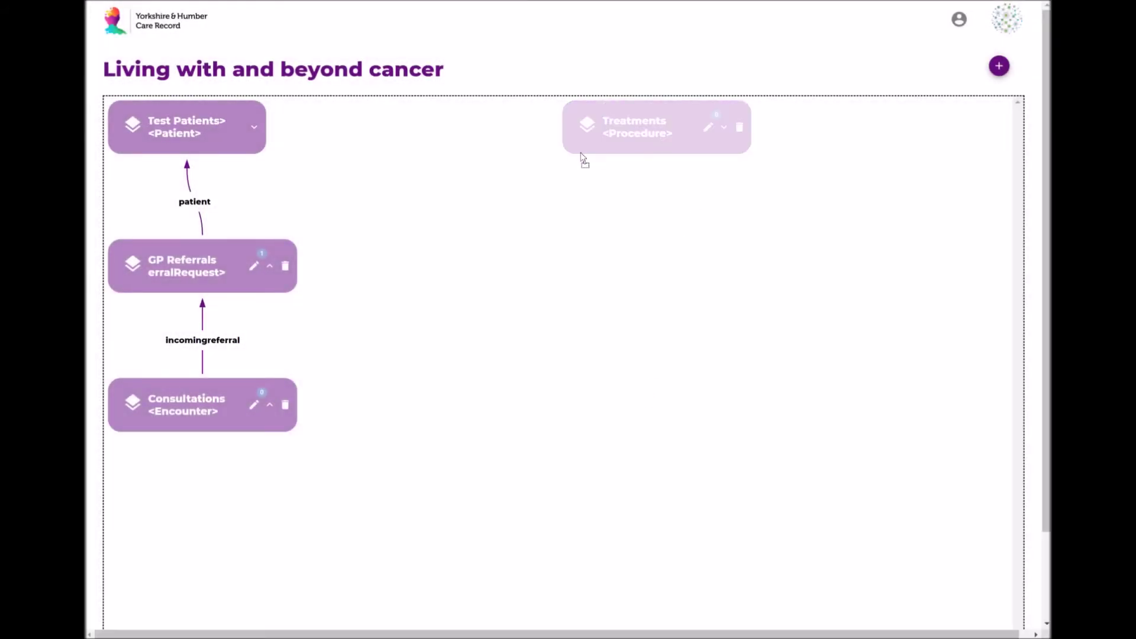